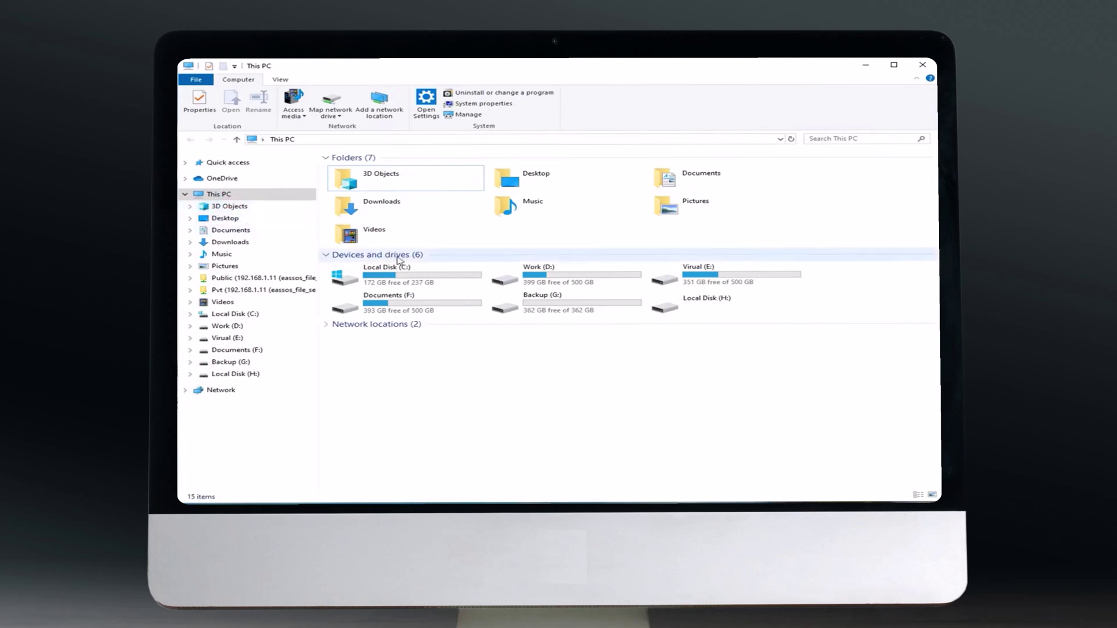
Attempt to open Local Disk (H:), which reports as corrupted and inaccessible
left_click(691, 310)
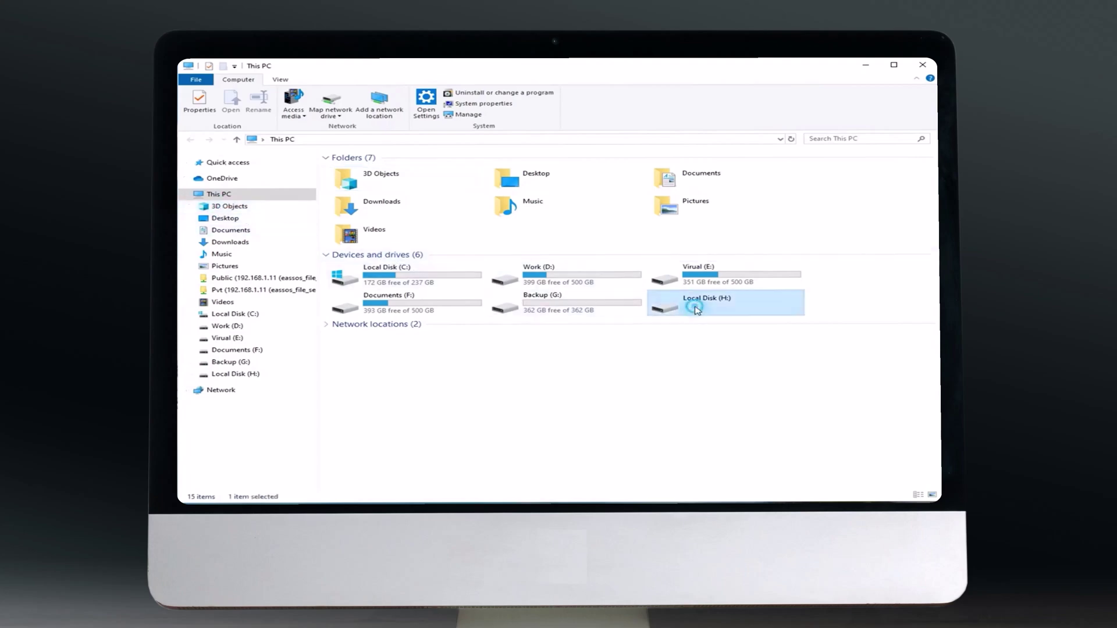
double_click(735, 310)
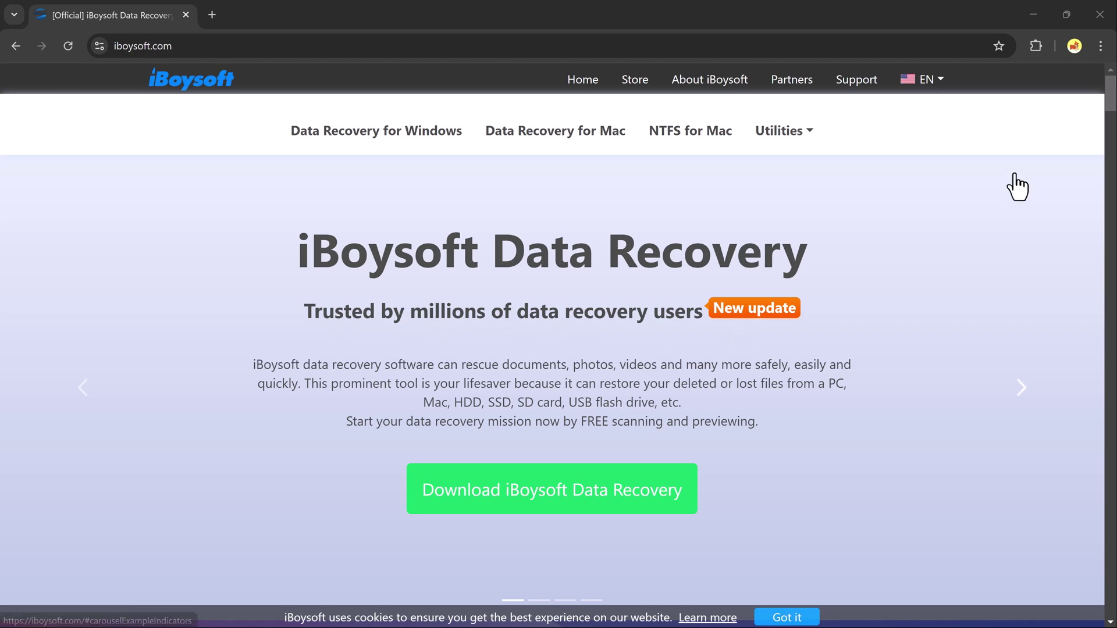
left_click_drag(1112, 98, 1112, 133)
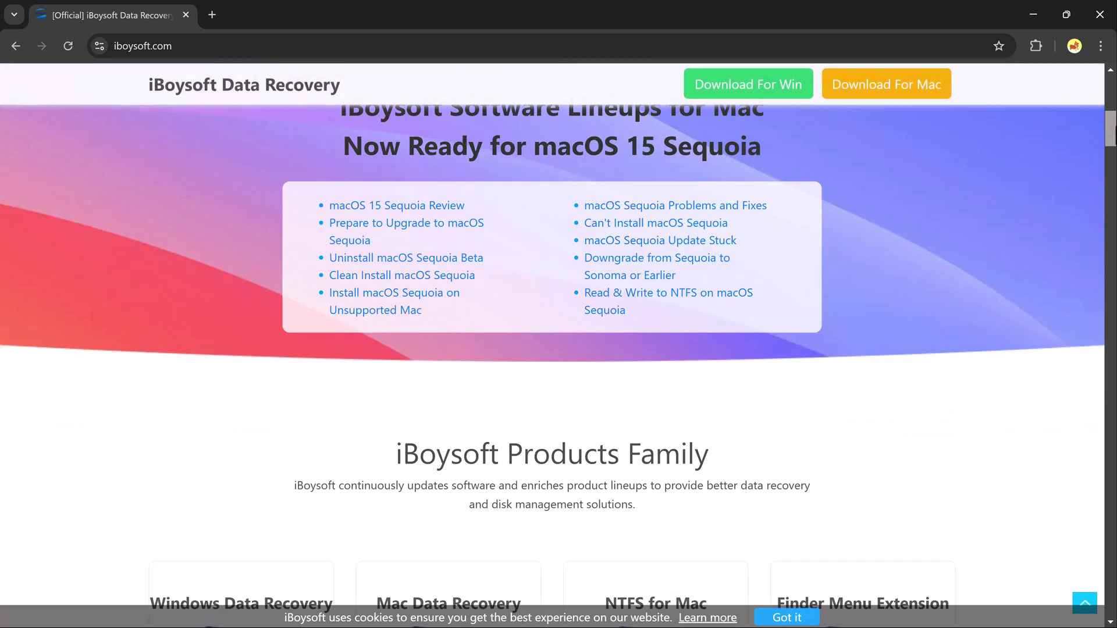
scroll(559, 349, "down", 5)
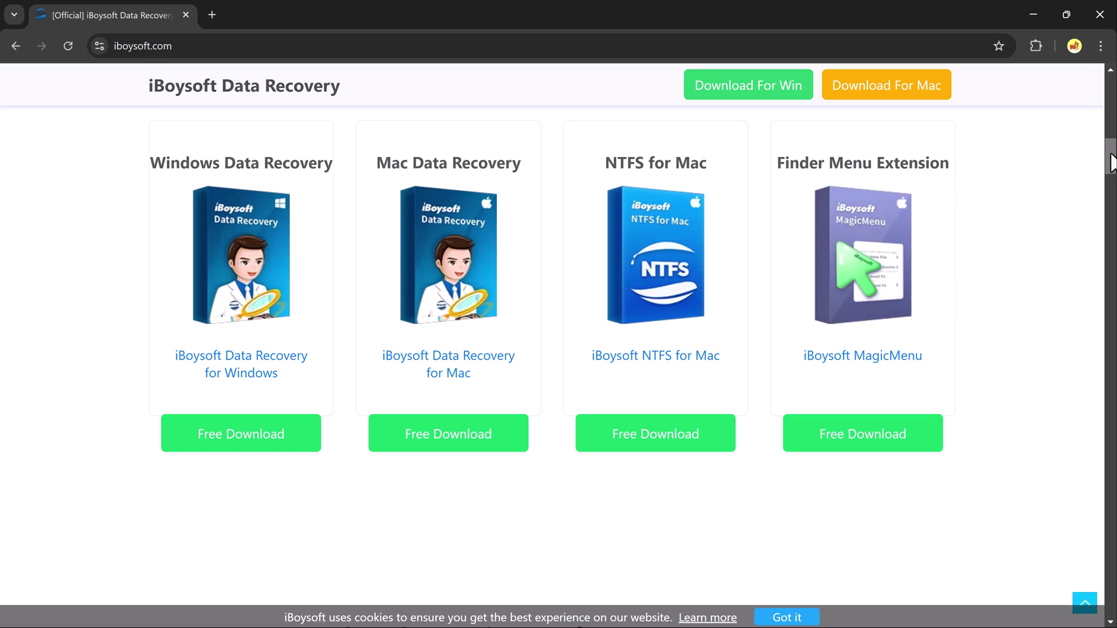
left_click_drag(1113, 162, 1111, 185)
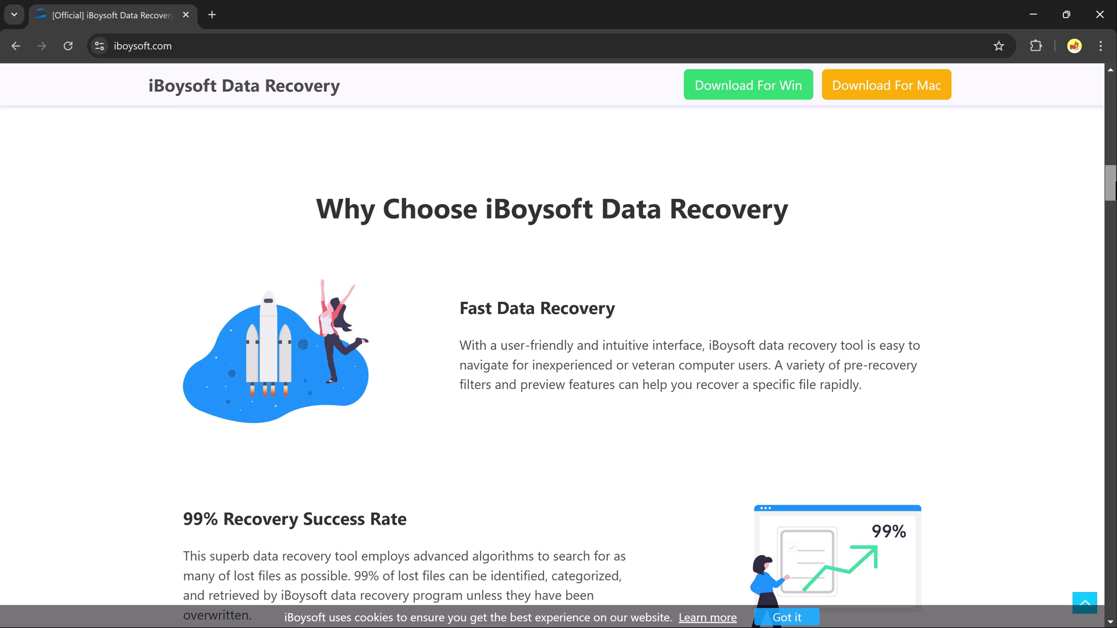
scroll(559, 349, "down", 4)
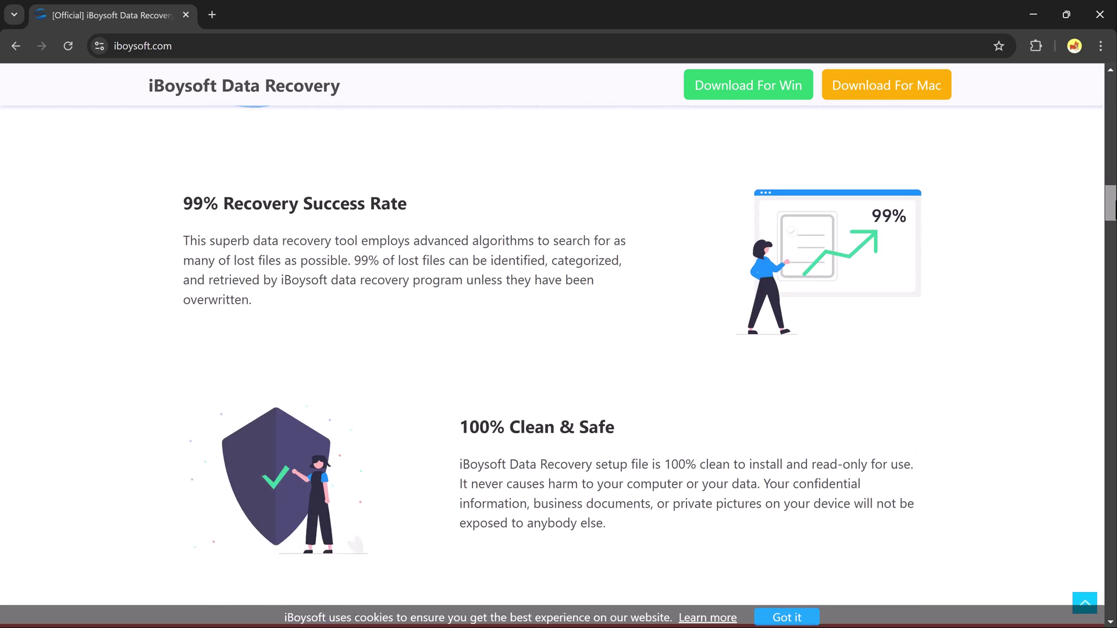
scroll(560, 349, "down", 1)
scroll(558, 349, "down", 2)
scroll(559, 349, "down", 2)
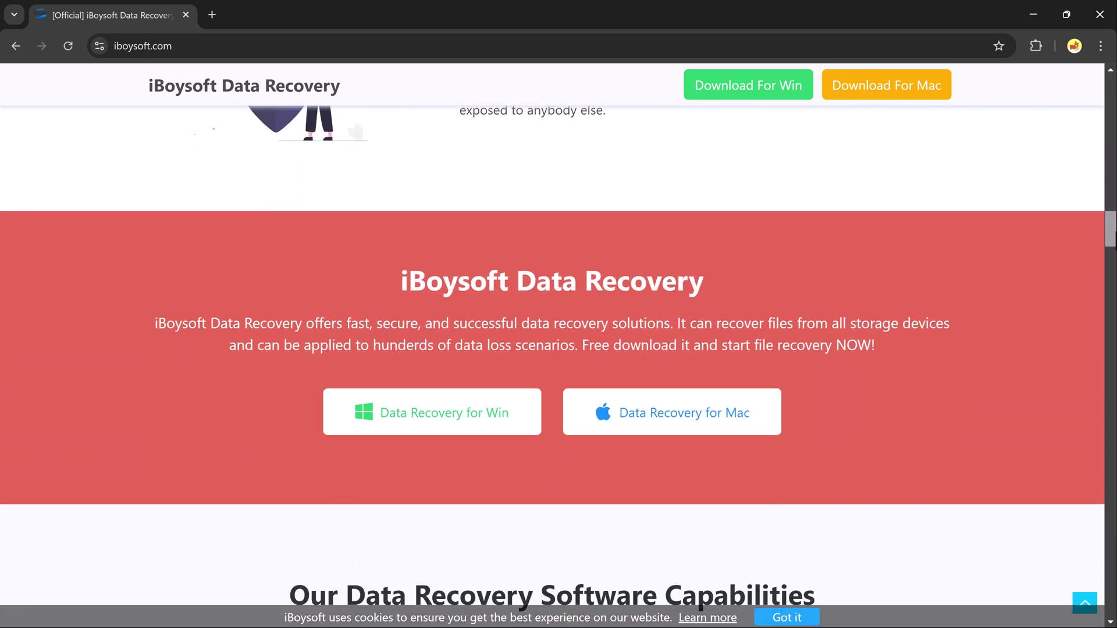
scroll(558, 349, "down", 1)
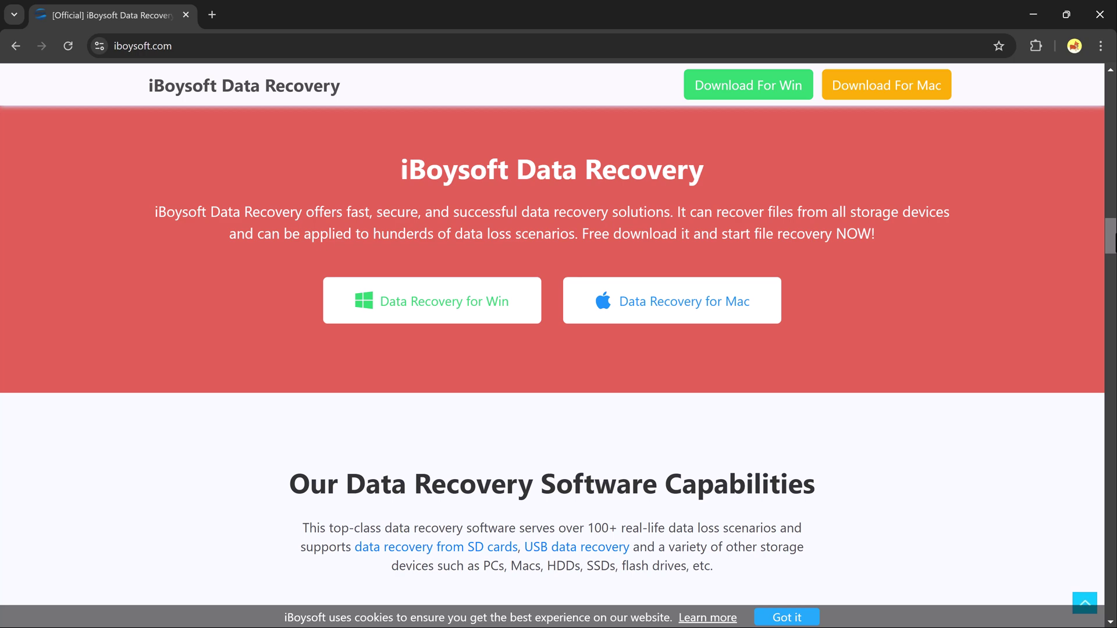
scroll(559, 350, "down", 2)
scroll(559, 350, "down", 1)
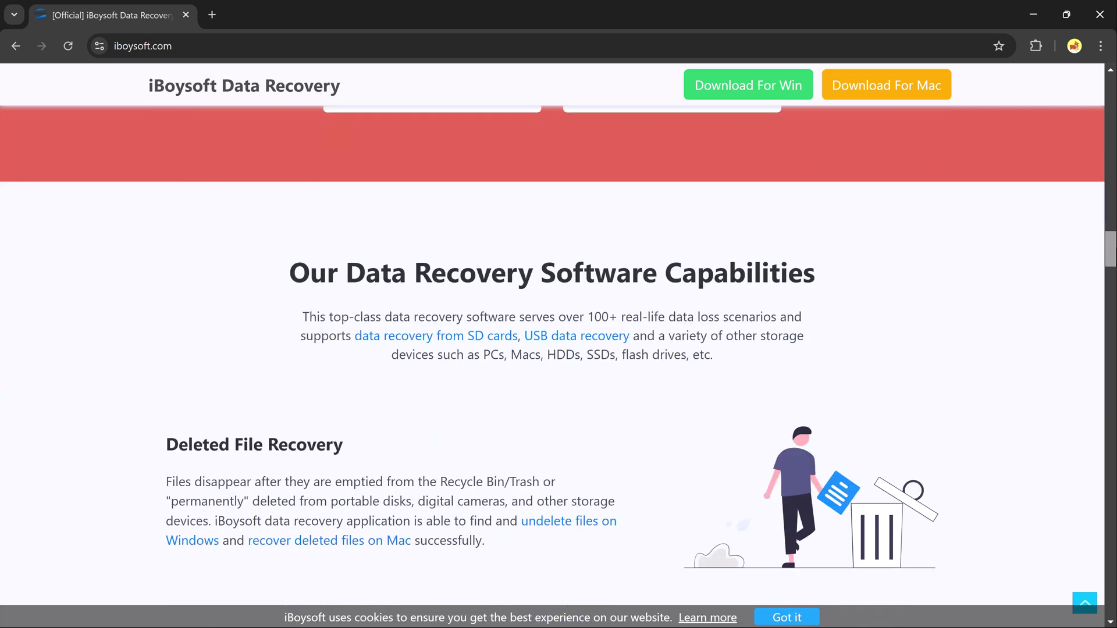
scroll(559, 349, "down", 1)
scroll(559, 349, "down", 1)
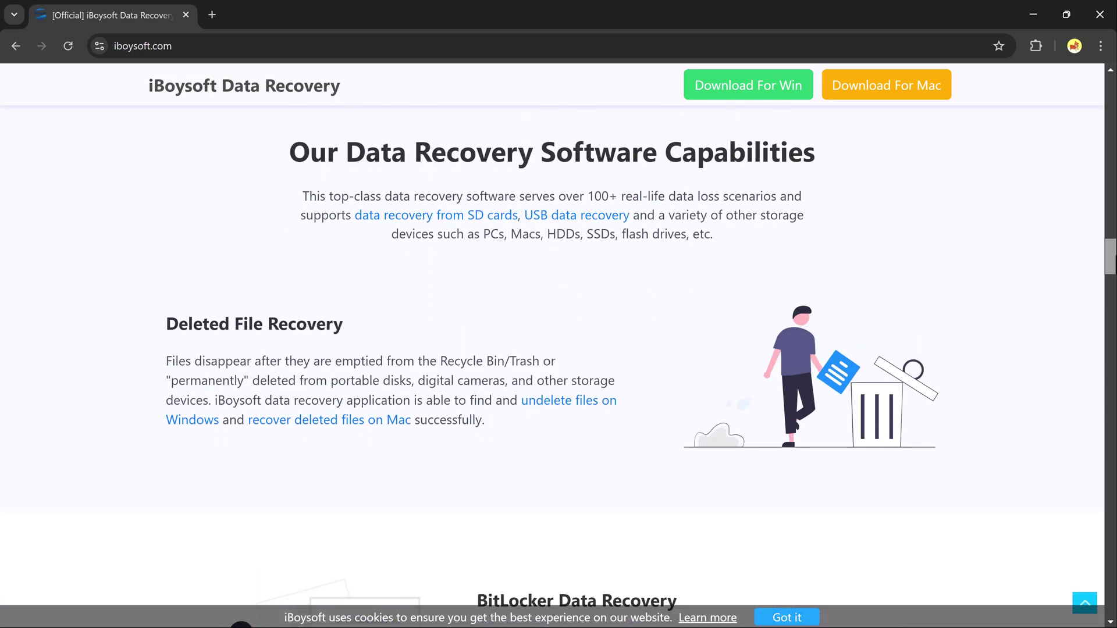
scroll(559, 350, "down", 2)
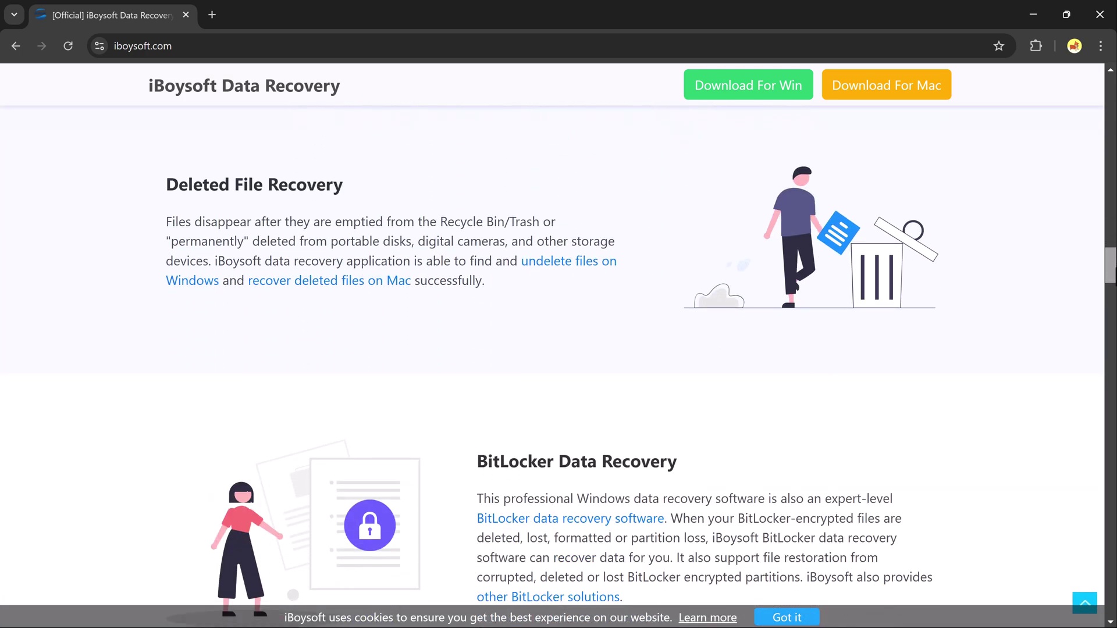
scroll(558, 349, "down", 2)
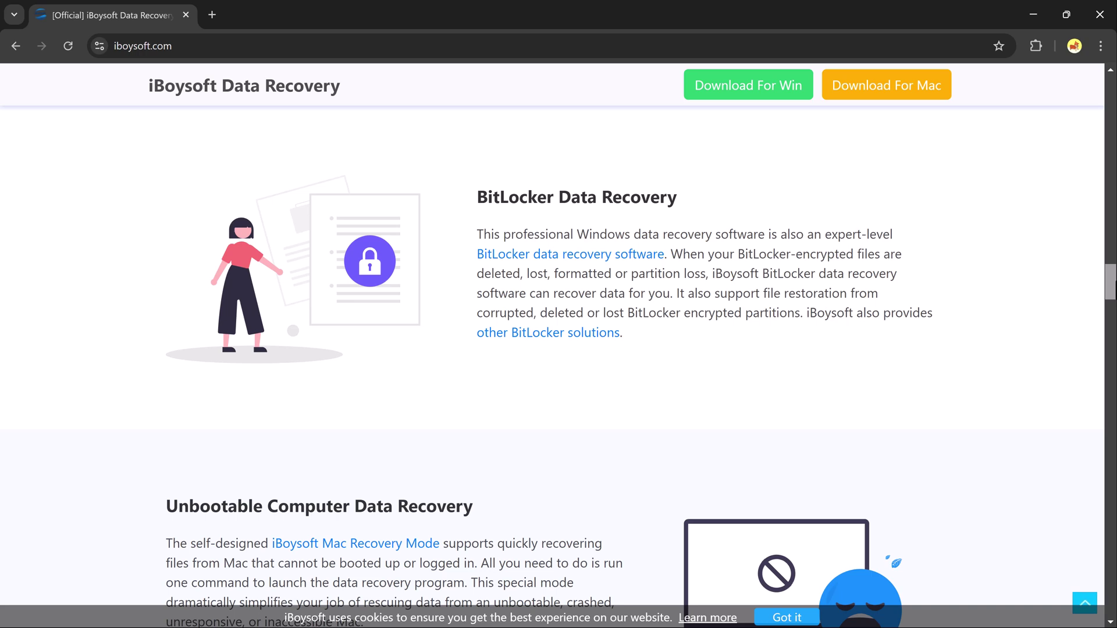
scroll(559, 349, "down", 2)
scroll(559, 349, "down", 2)
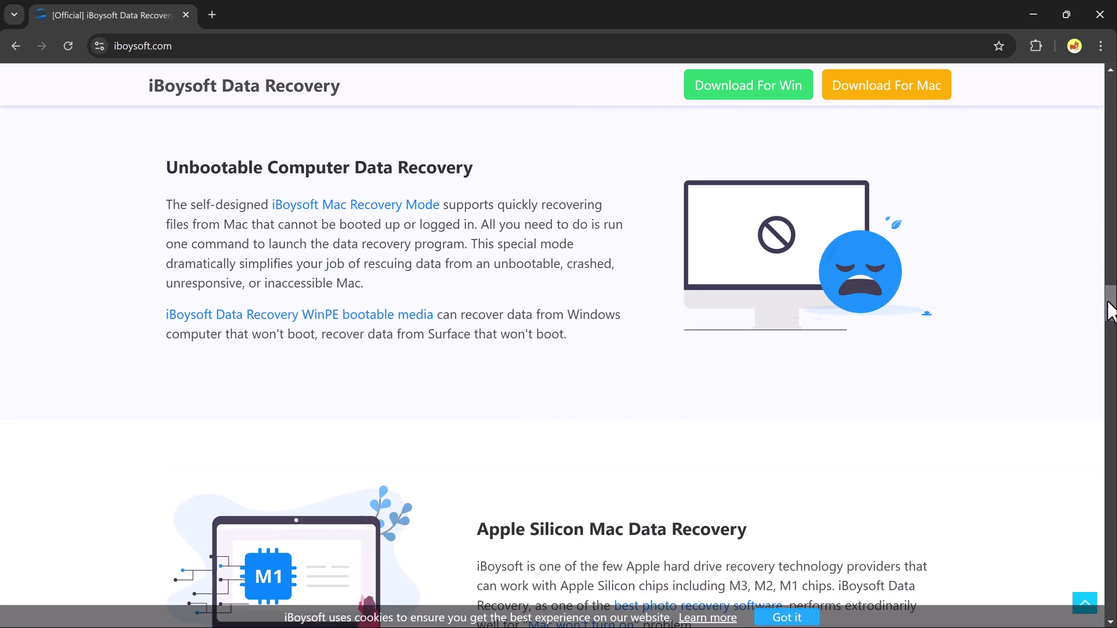
left_click_drag(1111, 311, 1112, 329)
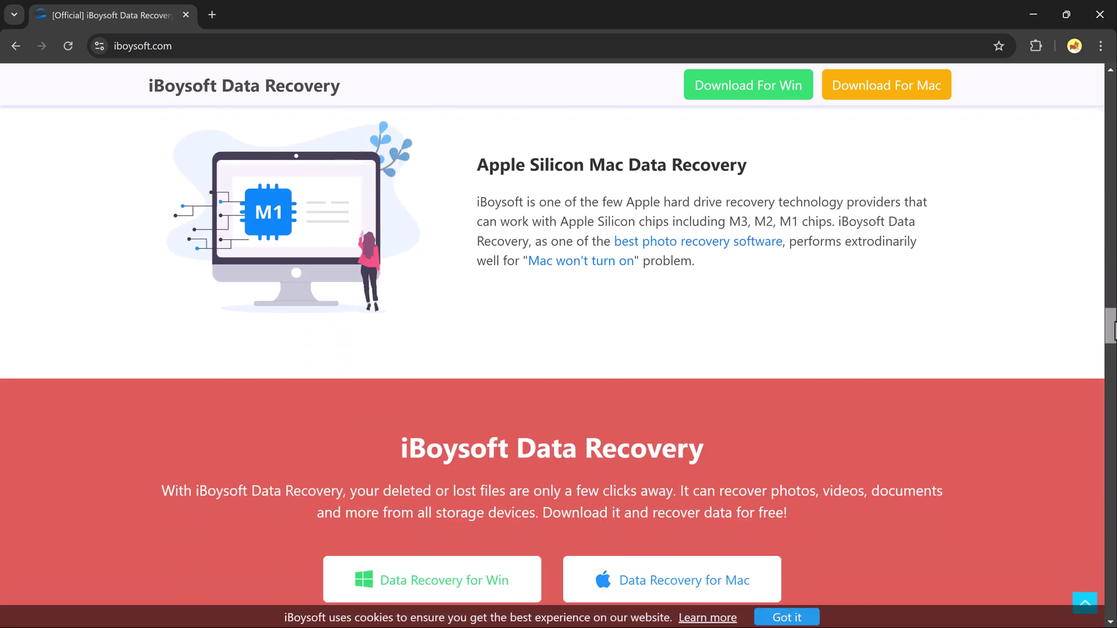
left_click_drag(1114, 330, 1114, 367)
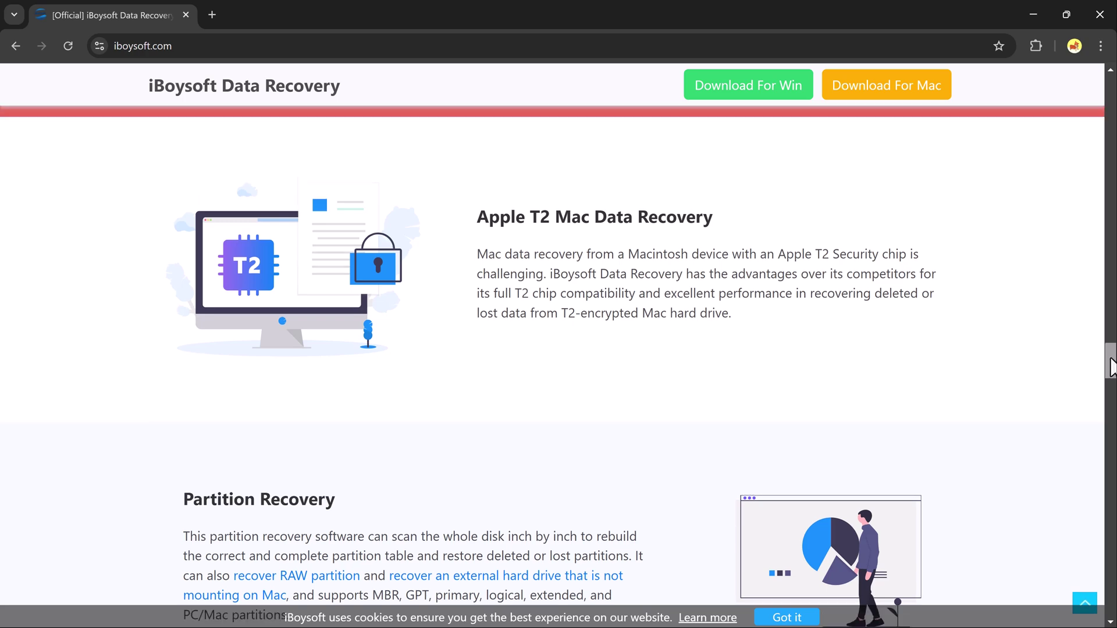
mouse_move(1113, 367)
left_mouse_down()
mouse_move(1112, 461)
mouse_move(1113, 87)
left_mouse_up()
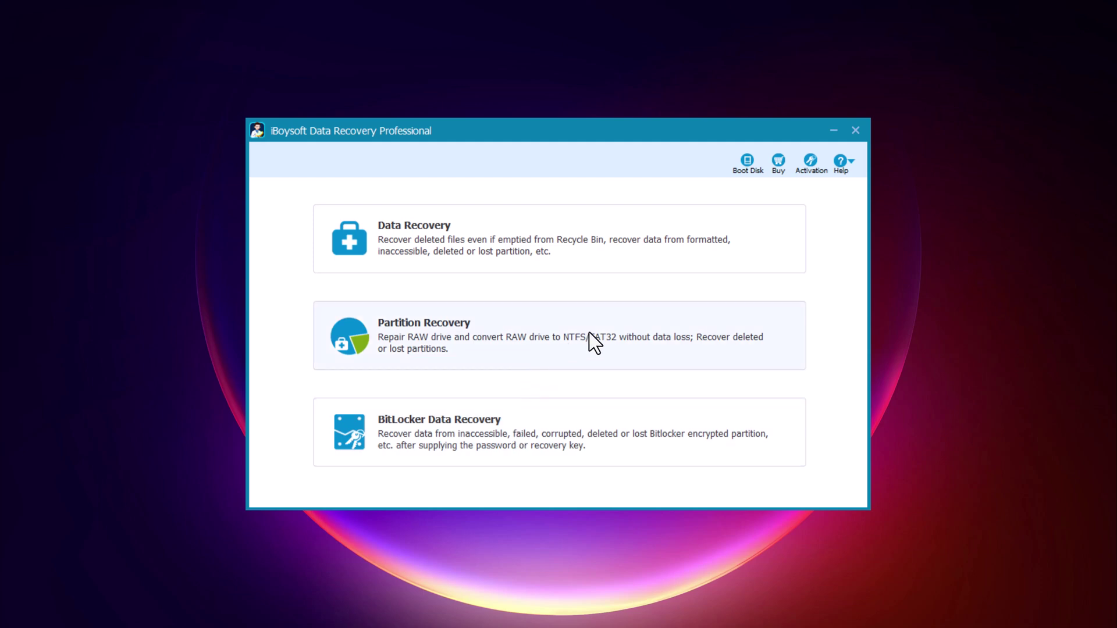
In Partition Recovery, rebuild the 16 MB Unknown Type partition, preview its files and apply Fix Drive
left_click(606, 328)
left_click(634, 253)
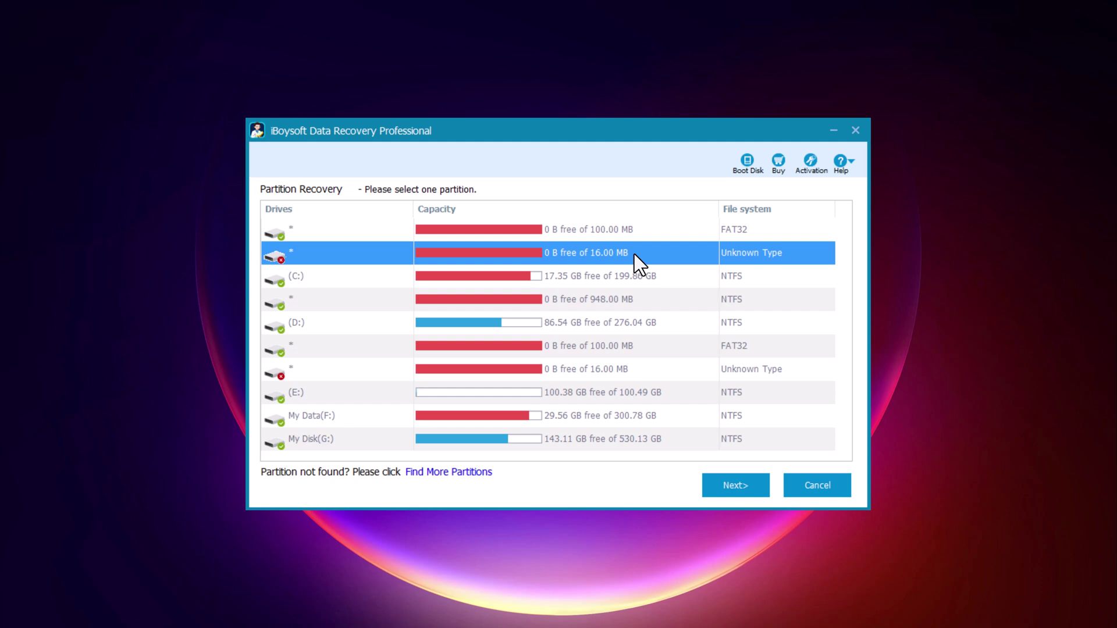
left_click(751, 484)
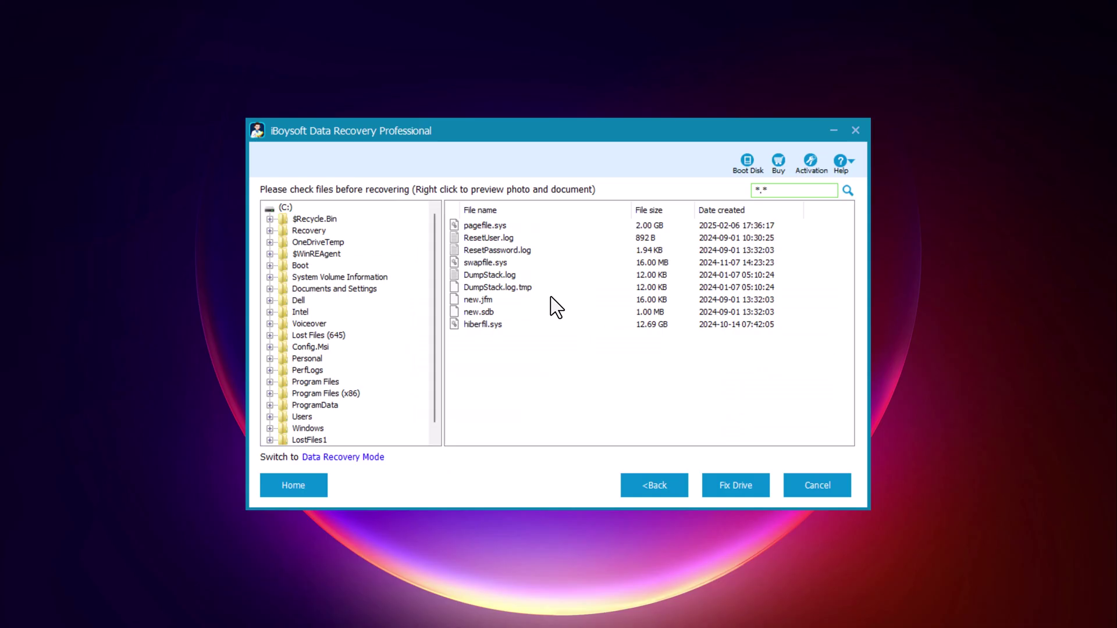
scroll(346, 269, "down", 1)
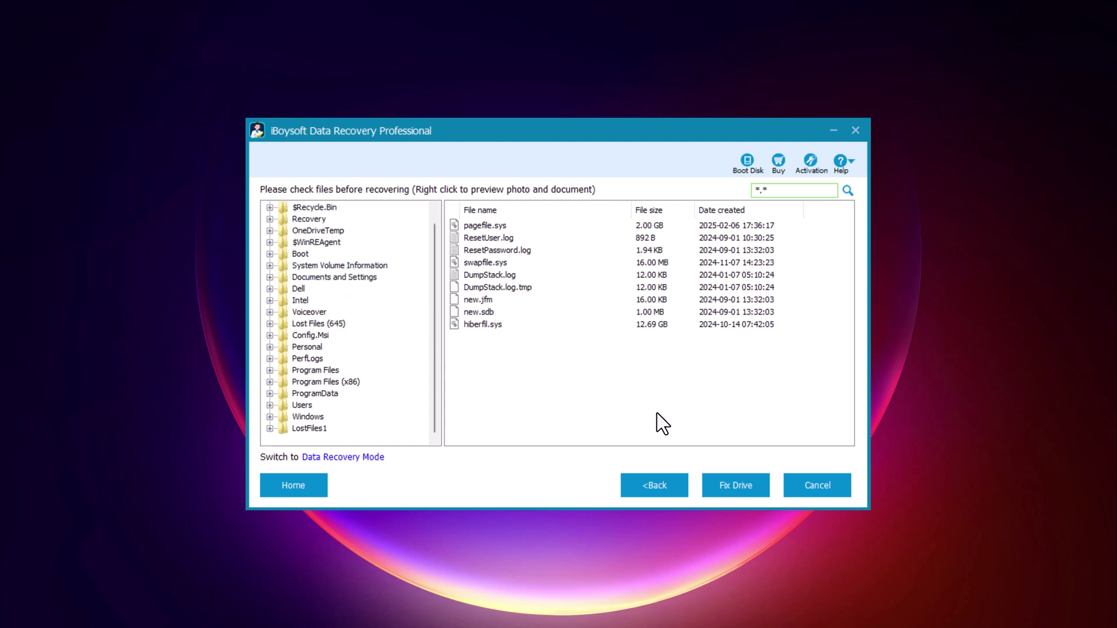
left_click(737, 488)
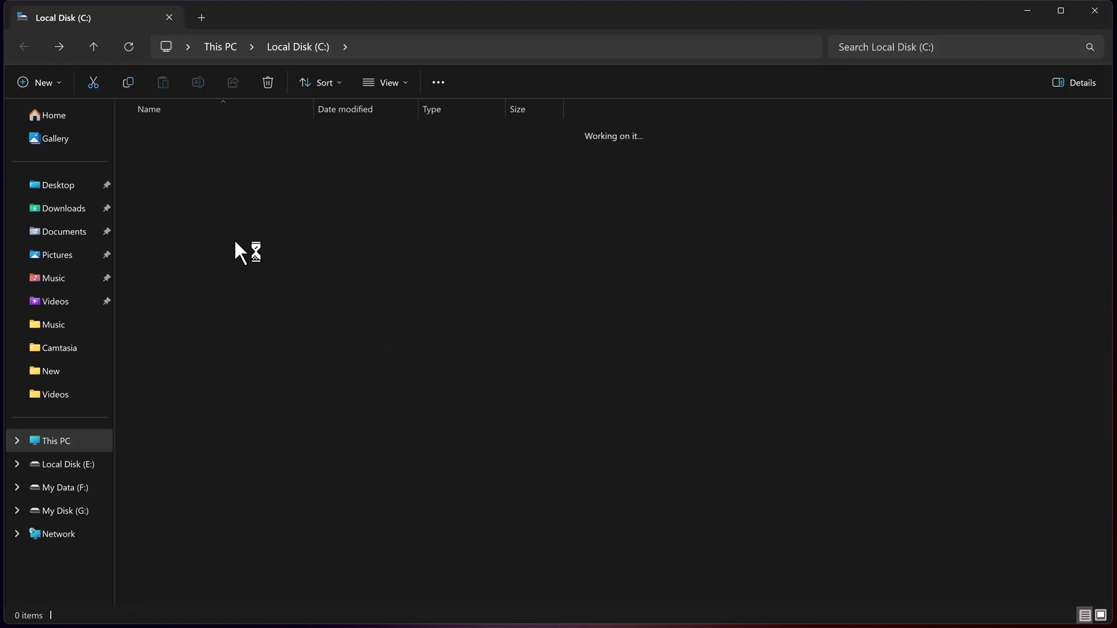
scroll(289, 267, "down", 6)
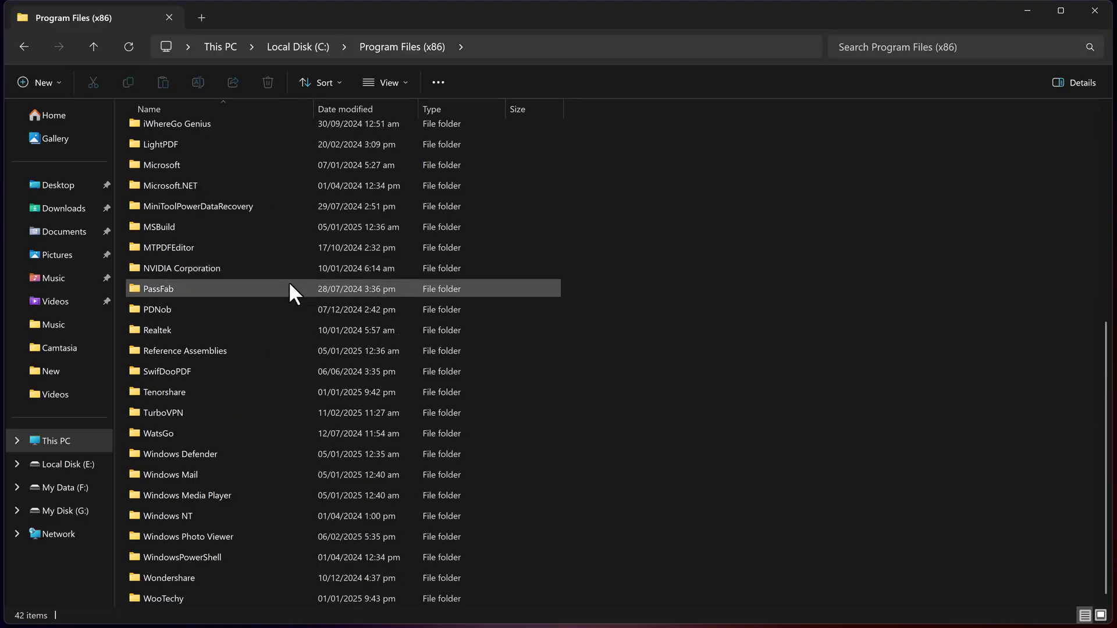
scroll(288, 282, "up", 6)
Browse the Windows folder on Local Disk (C:), return to its root and close File Explorer
left_click(26, 46)
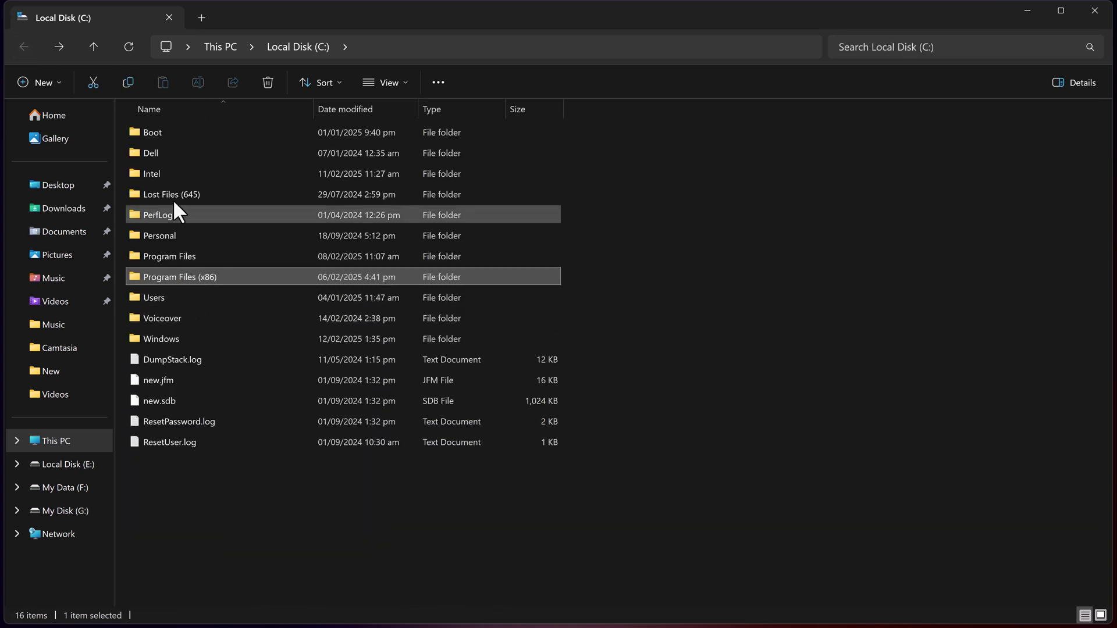
double_click(182, 341)
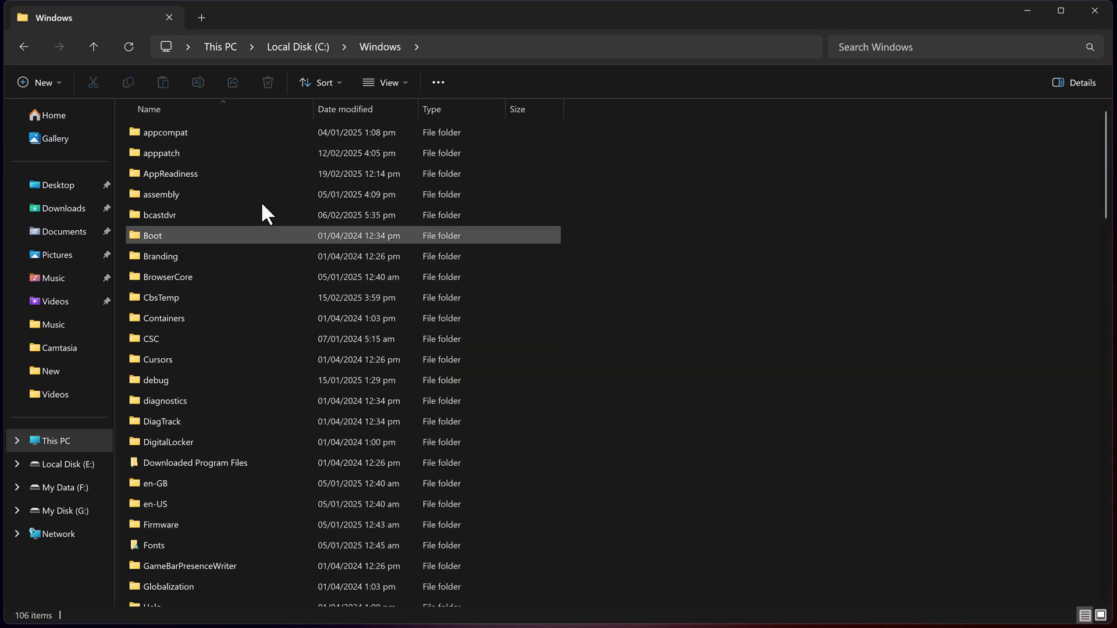
scroll(259, 202, "down", 7)
scroll(259, 207, "down", 4)
scroll(258, 206, "down", 7)
scroll(260, 206, "down", 10)
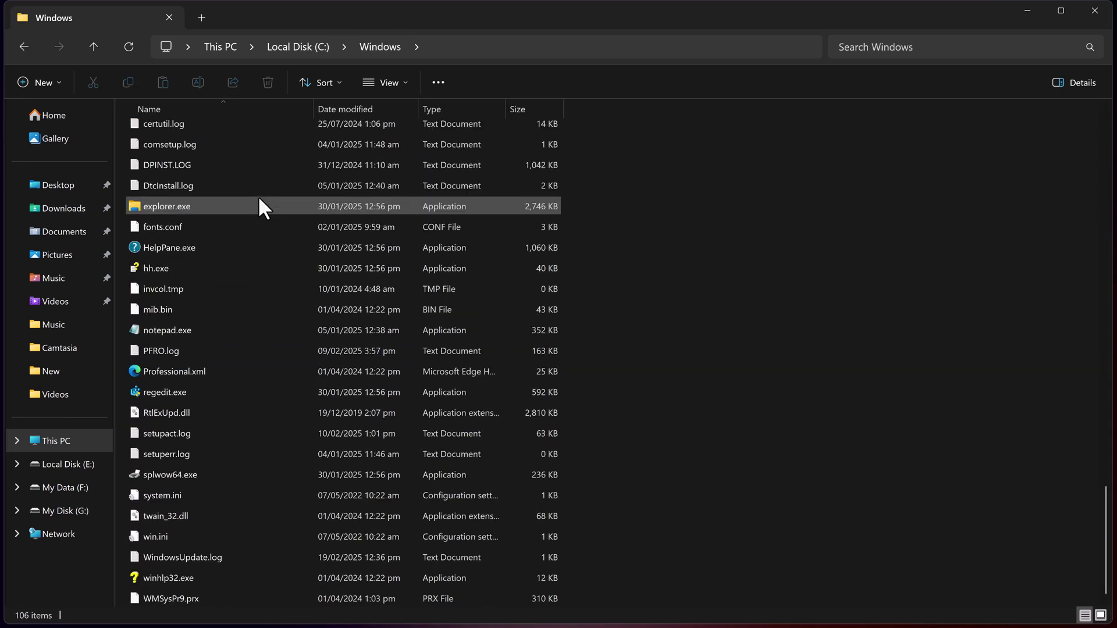
scroll(262, 212, "up", 2)
scroll(267, 287, "up", 20)
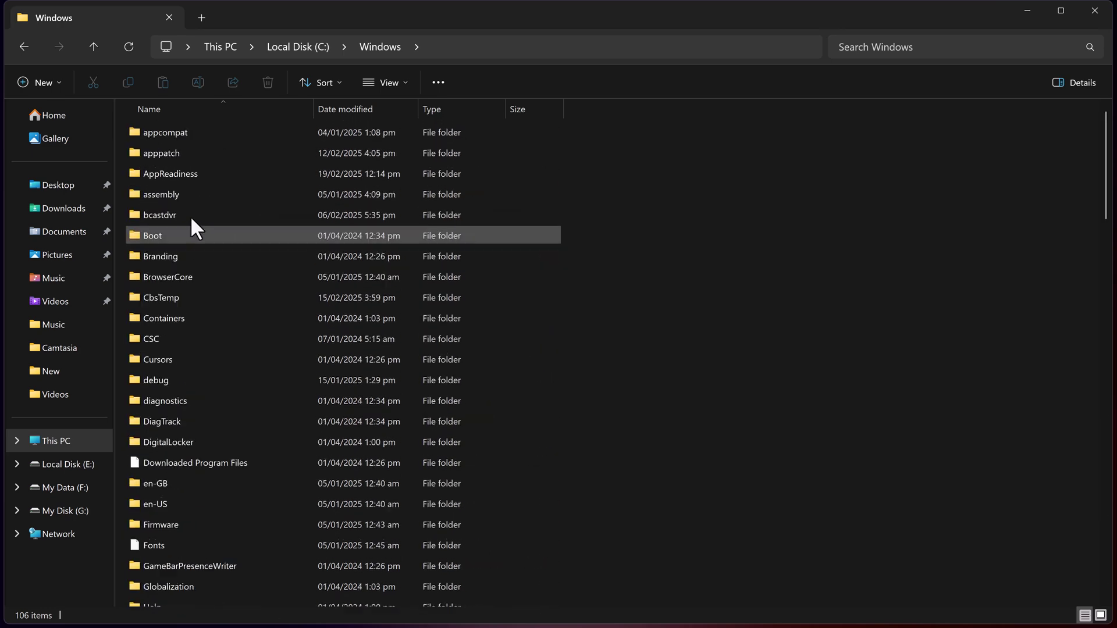
left_click(25, 47)
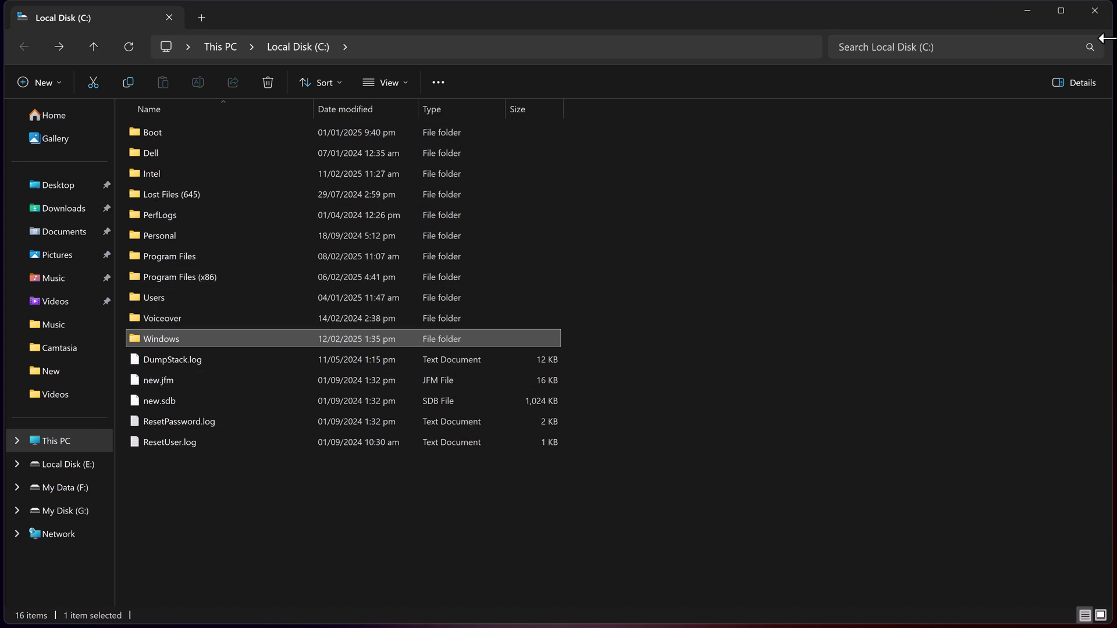
left_click(1096, 12)
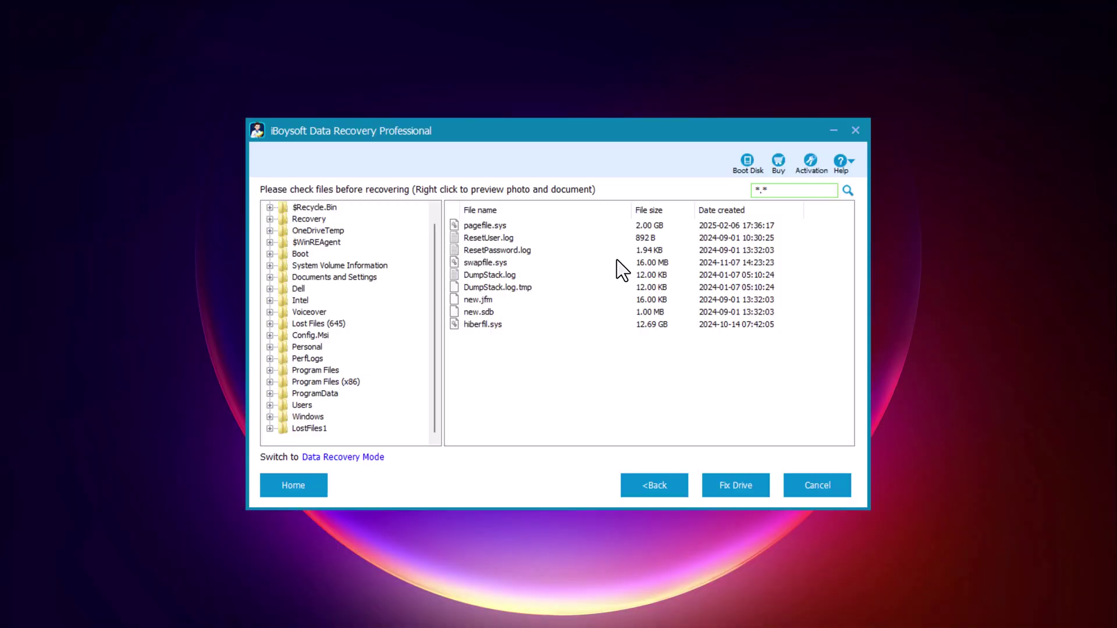
Return to Home, keeping the current scan result by saving it via the Save As dialog
left_click(292, 488)
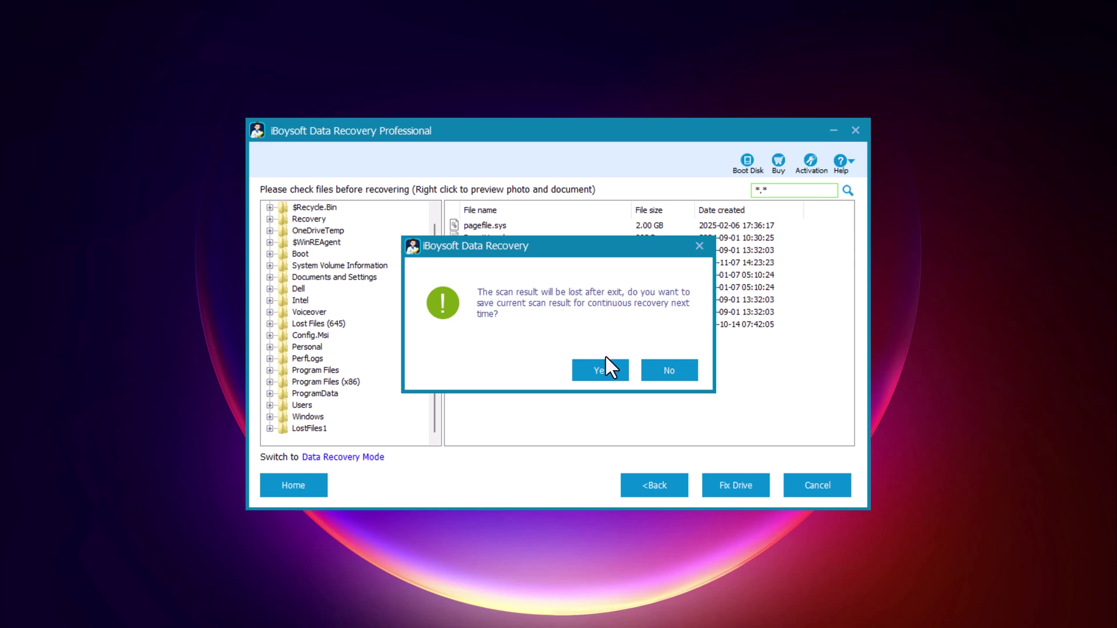
left_click(612, 370)
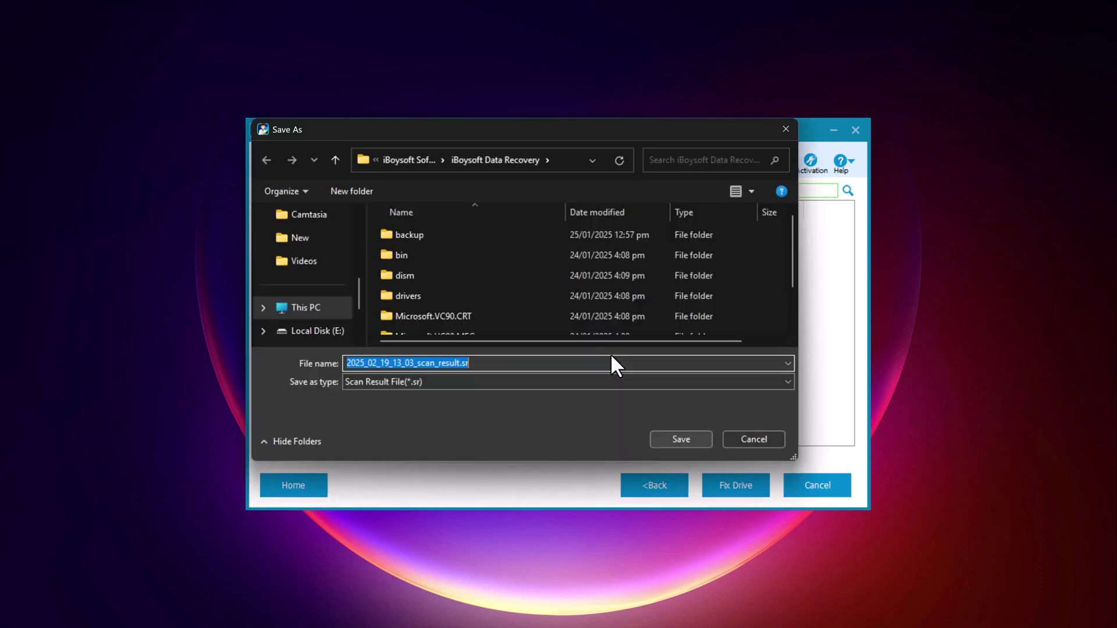
left_click(730, 441)
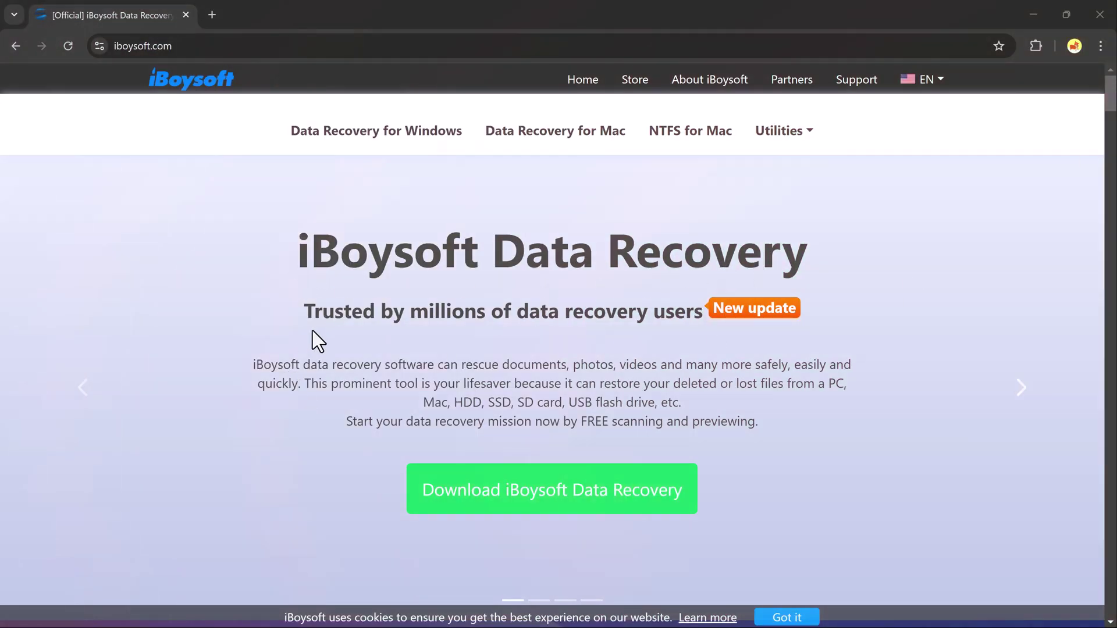
scroll(1020, 169, "down", 2)
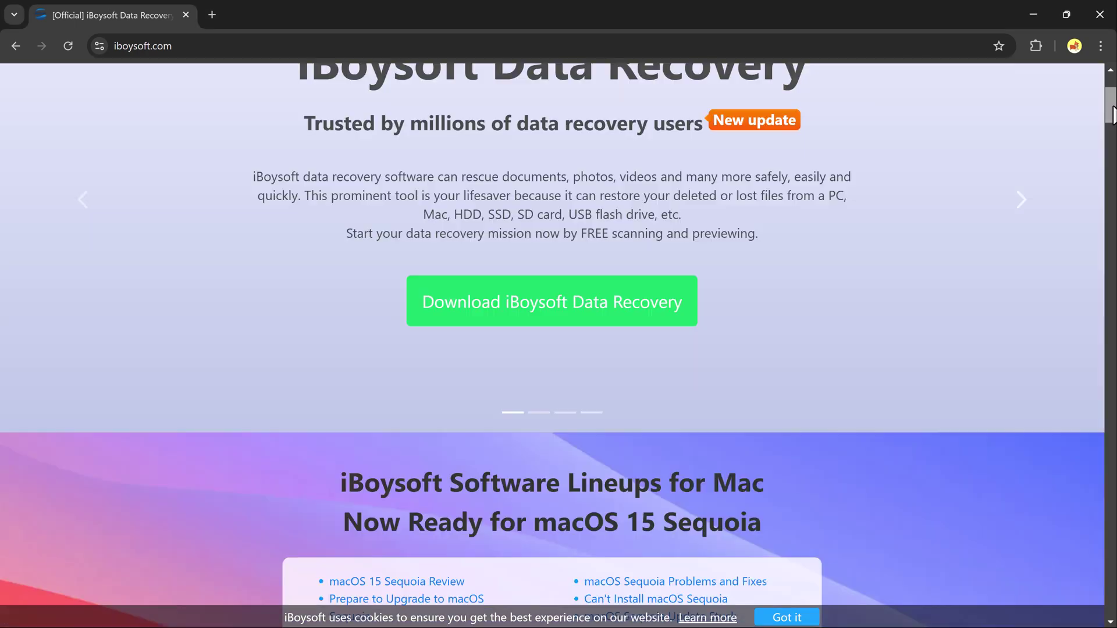
scroll(1021, 170, "down", 3)
scroll(560, 350, "down", 3)
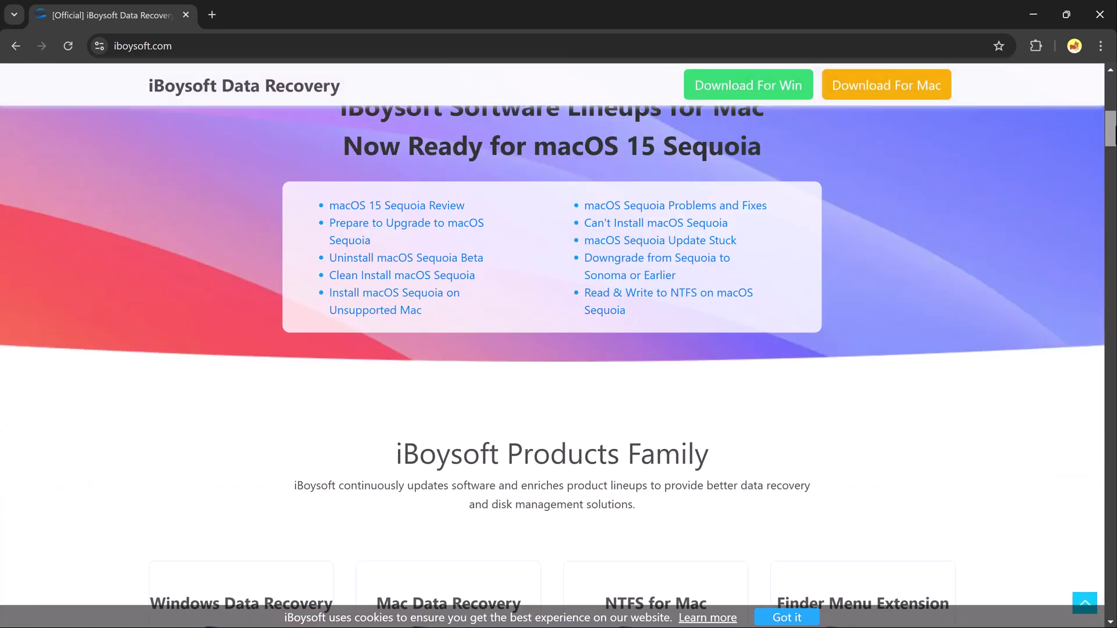
scroll(1115, 166, "down", 3)
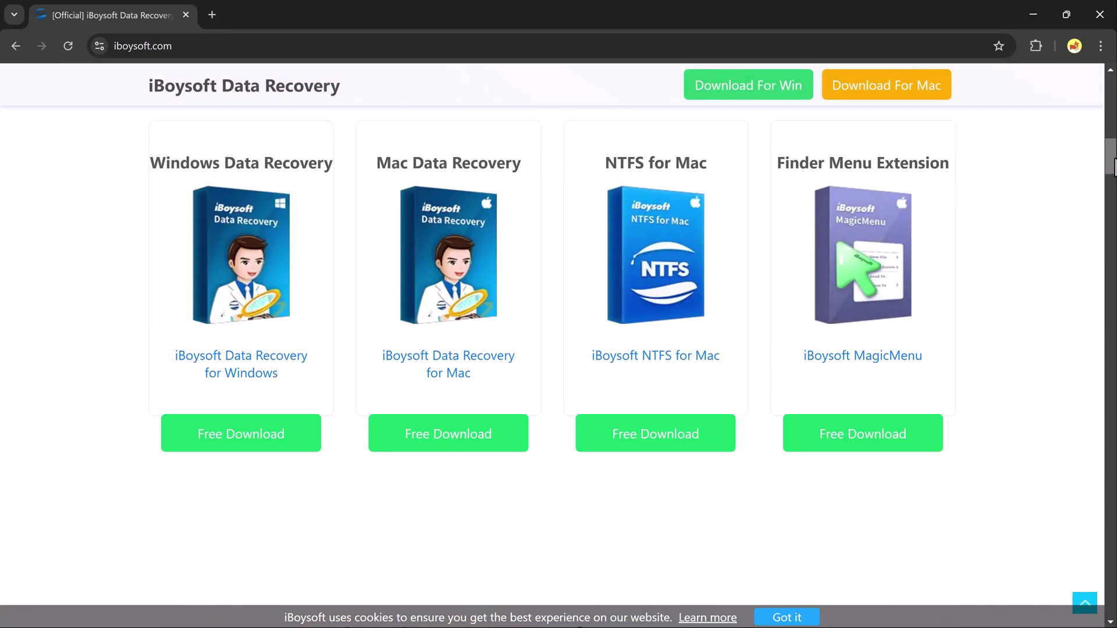
scroll(1114, 166, "down", 3)
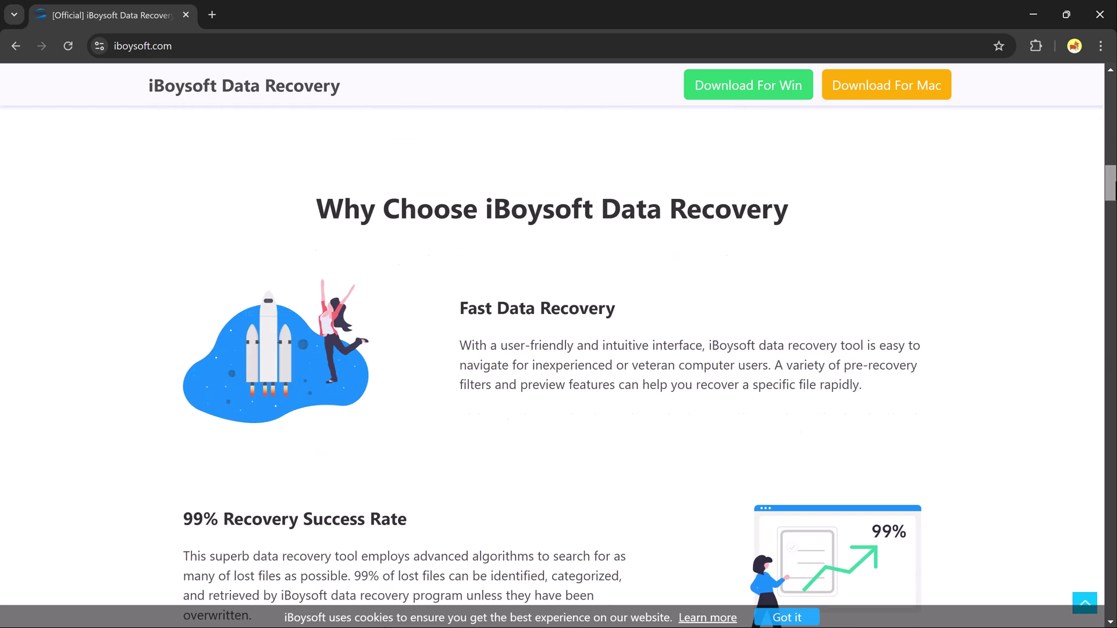
scroll(559, 350, "down", 3)
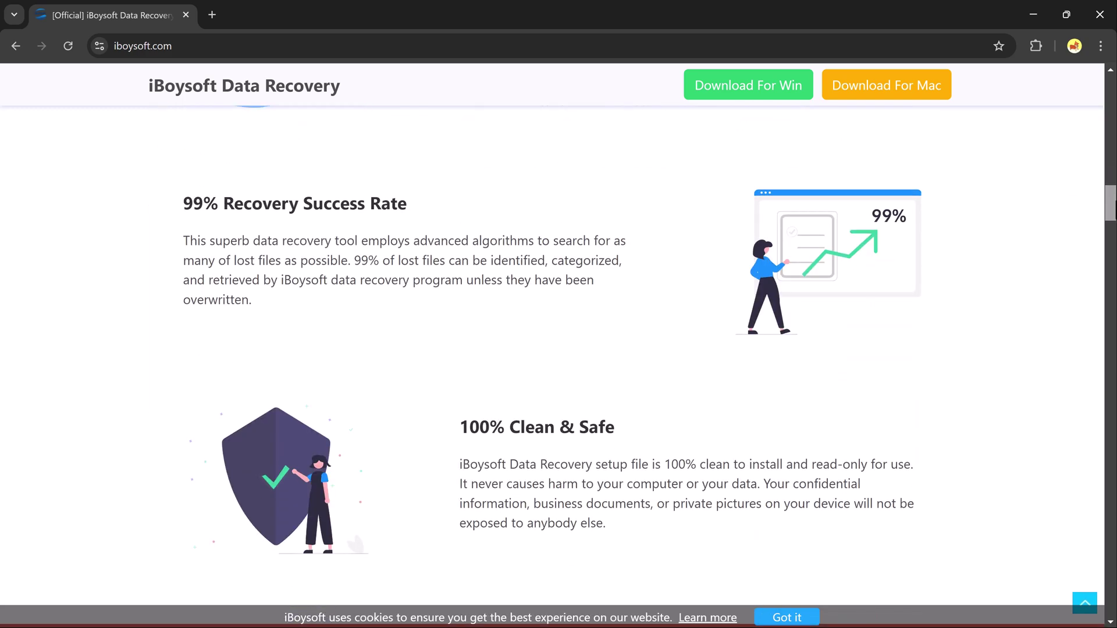
scroll(559, 349, "down", 5)
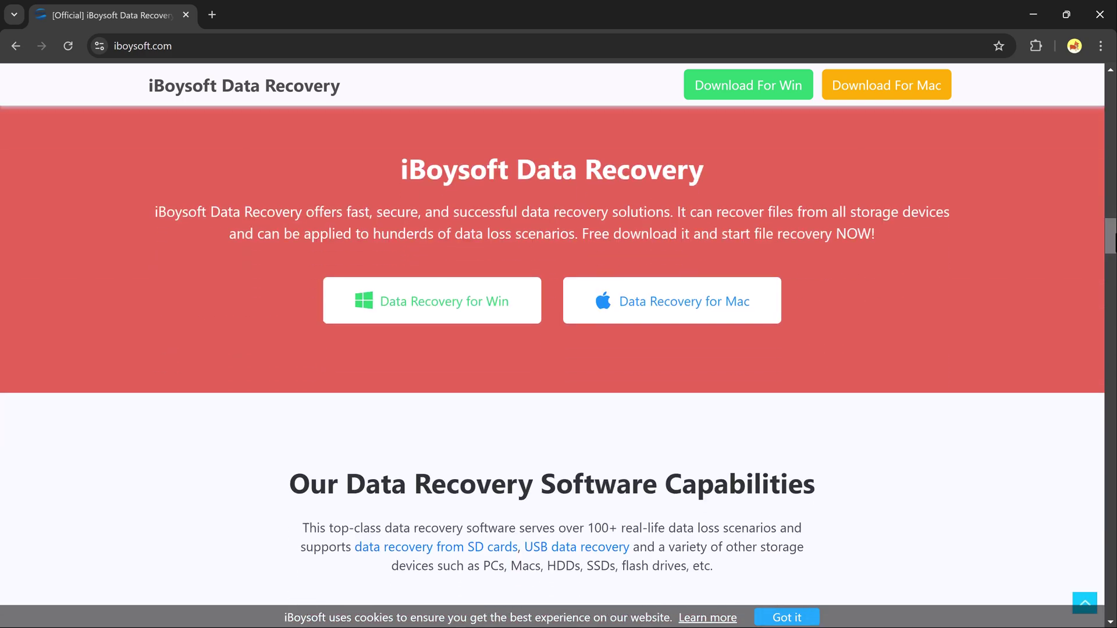
scroll(1114, 244, "down", 4)
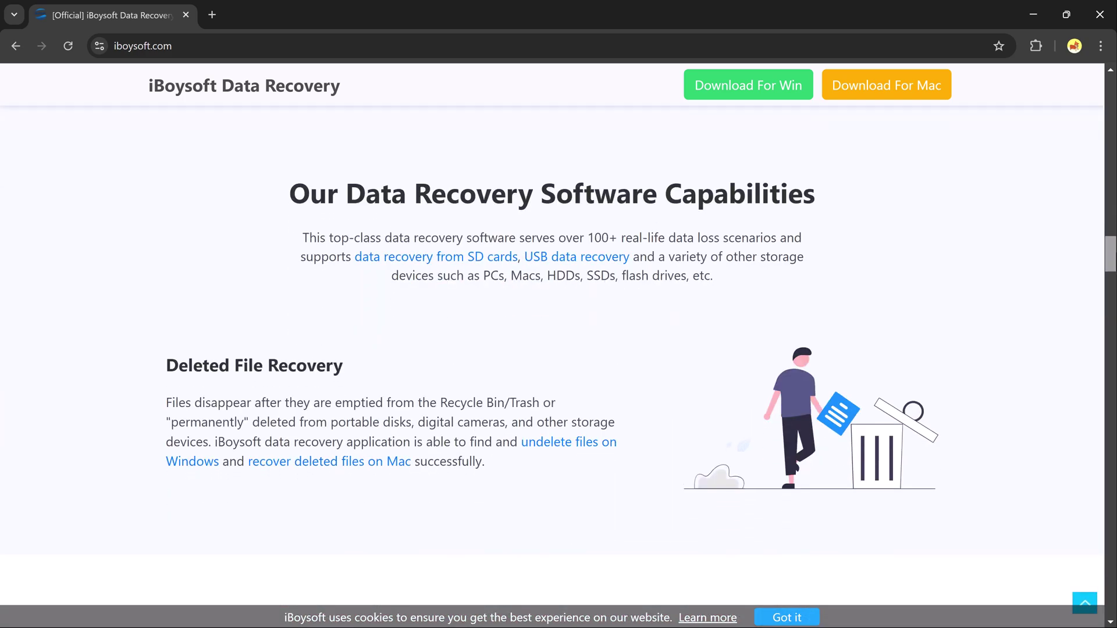
scroll(558, 349, "down", 5)
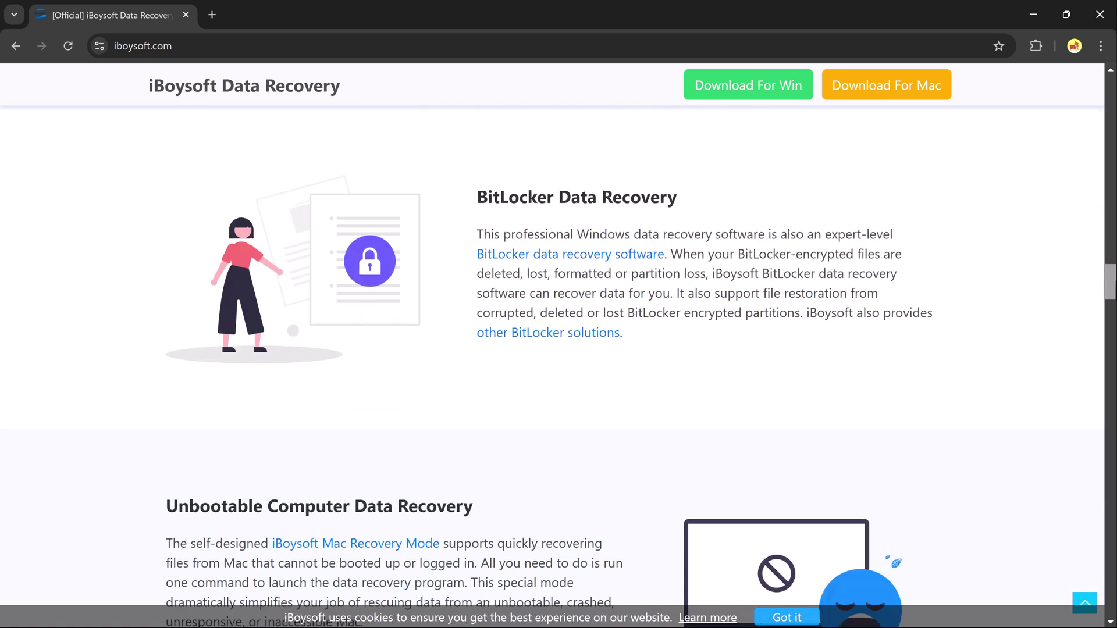
scroll(1113, 306, "down", 4)
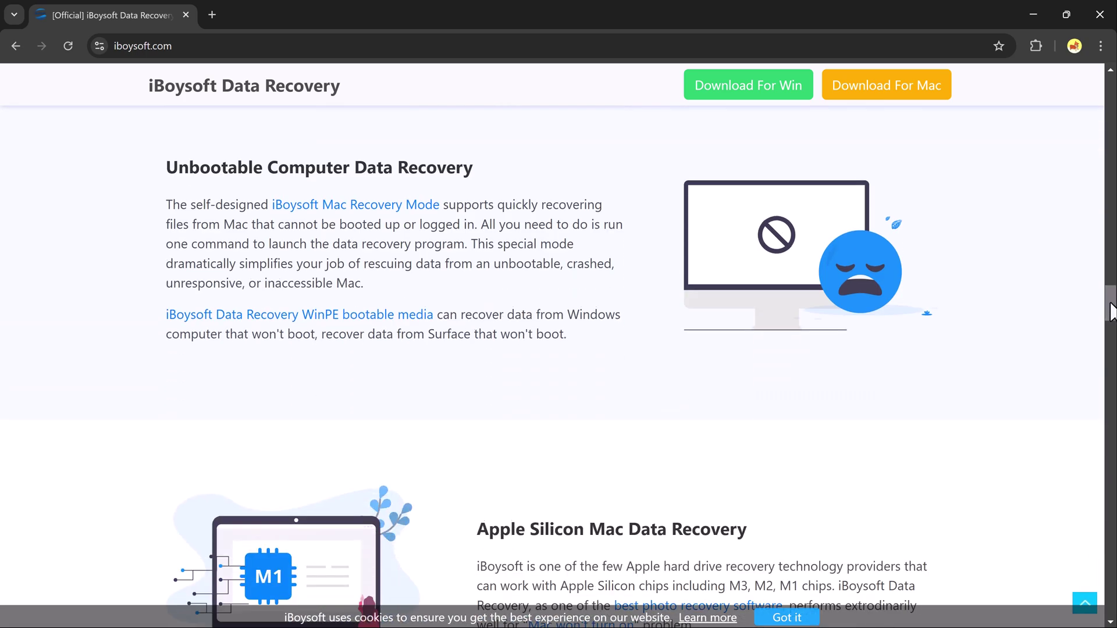
scroll(1113, 330, "down", 4)
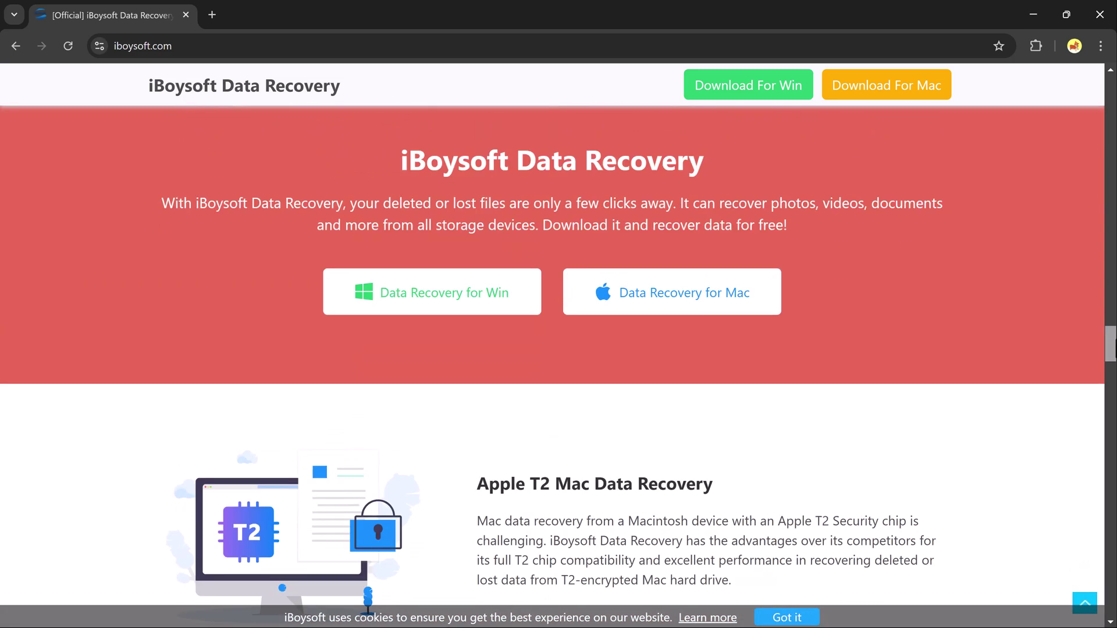